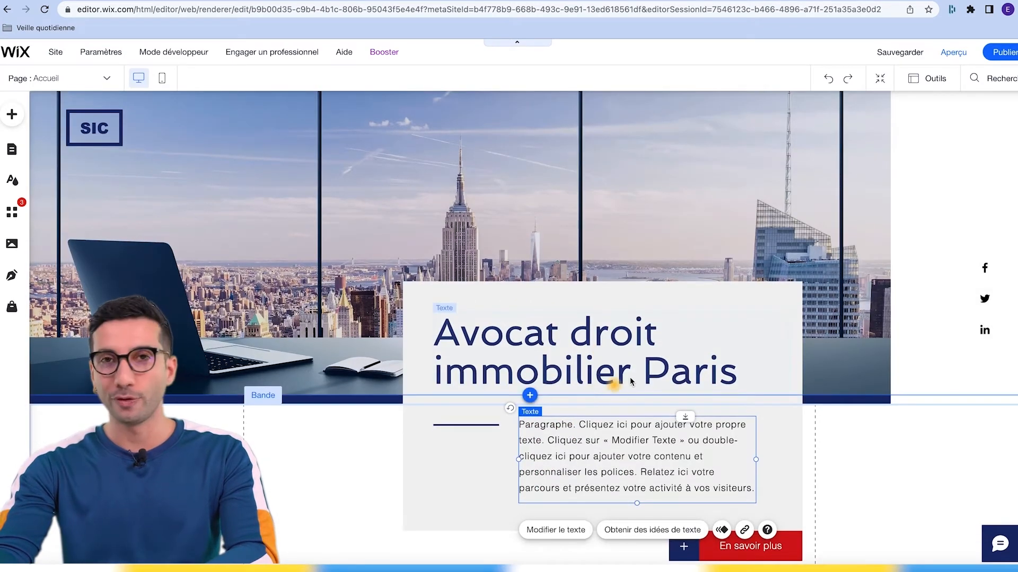
Duplicate the "Avocat droit immobilier Paris" title and replace the copy's text with "Je vais vous aider"
click(583, 353)
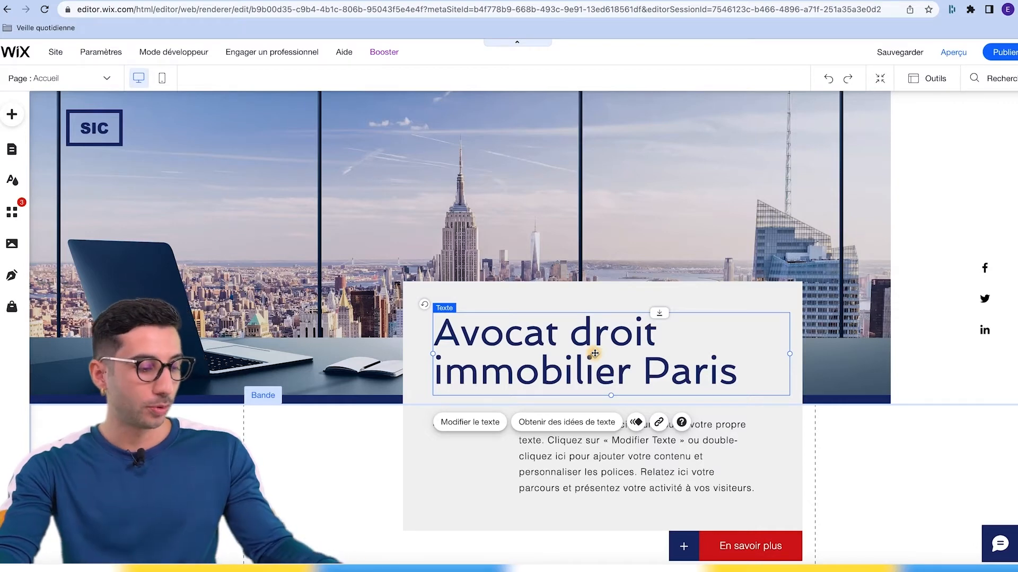
key(ctrl+d)
double_click(572, 310)
text(Je vais vous aider)
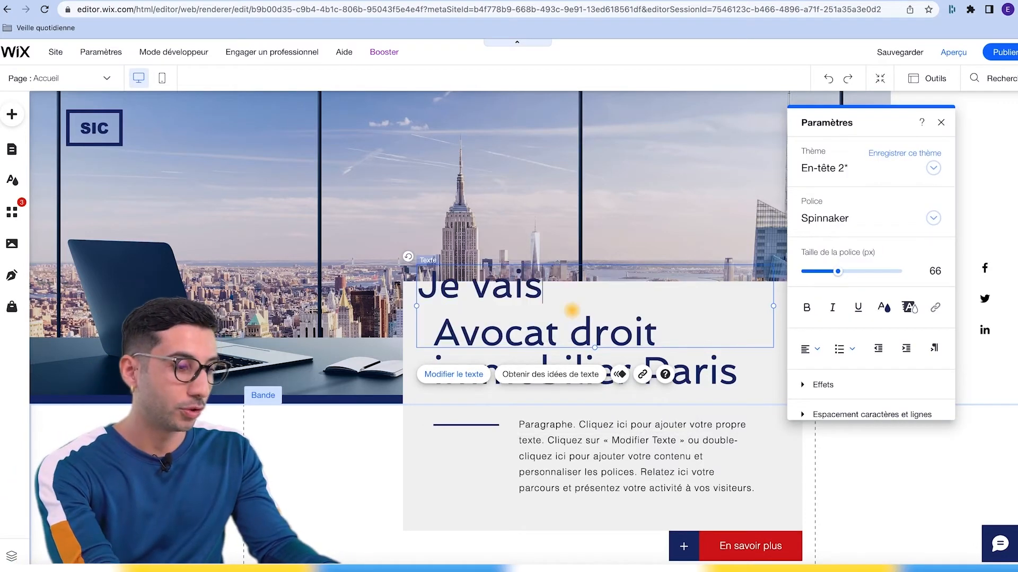
key(Escape)
Move the "Je vais vous aider" text onto the skyline photo, just above the grey box
click(625, 287)
drag(625, 287, 626, 300)
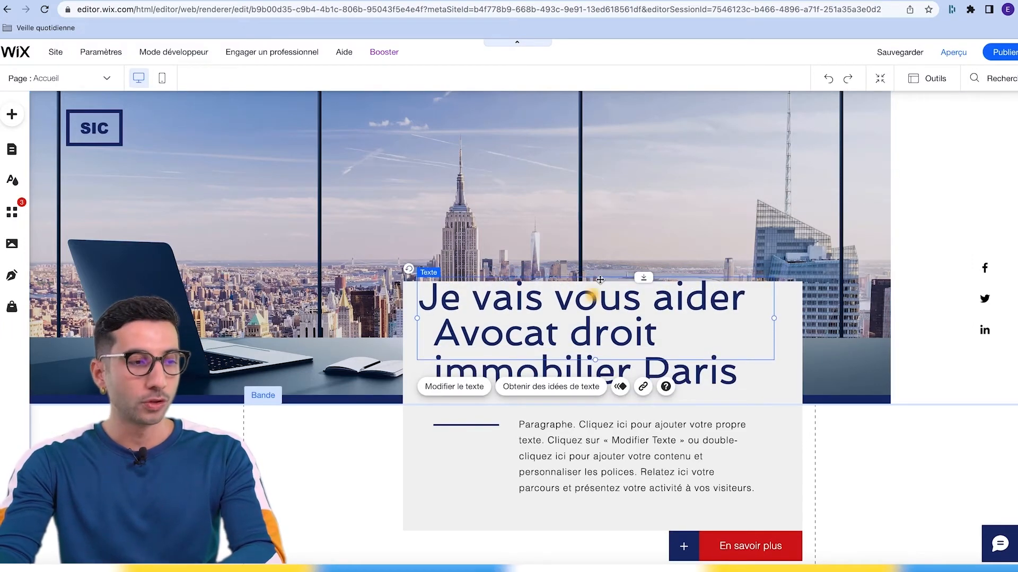
drag(618, 297, 525, 232)
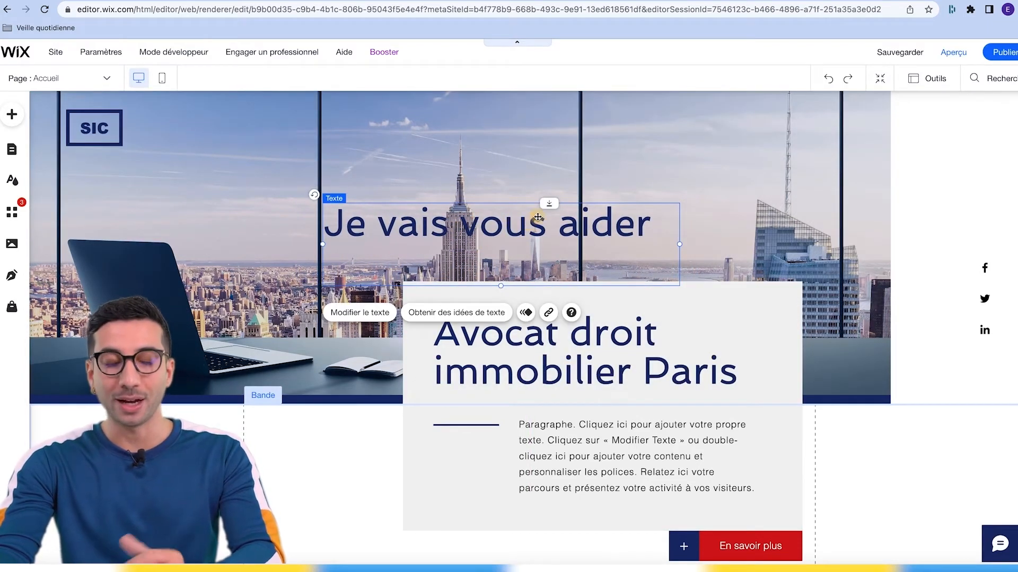
Change the HTML tag of the "Je vais vous aider" text to p in its SEO and accessibility settings
double_click(496, 227)
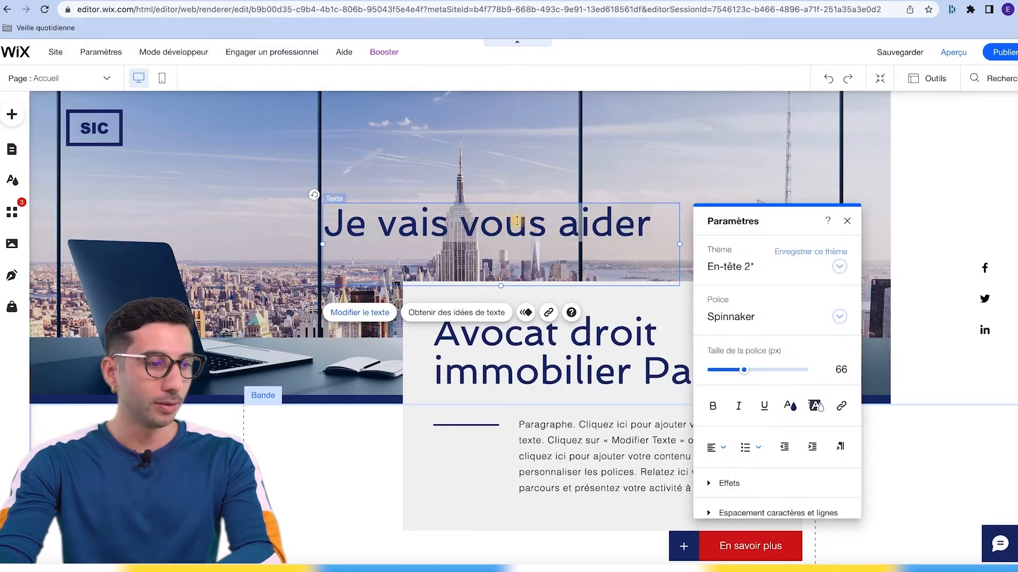
click(498, 174)
click(459, 268)
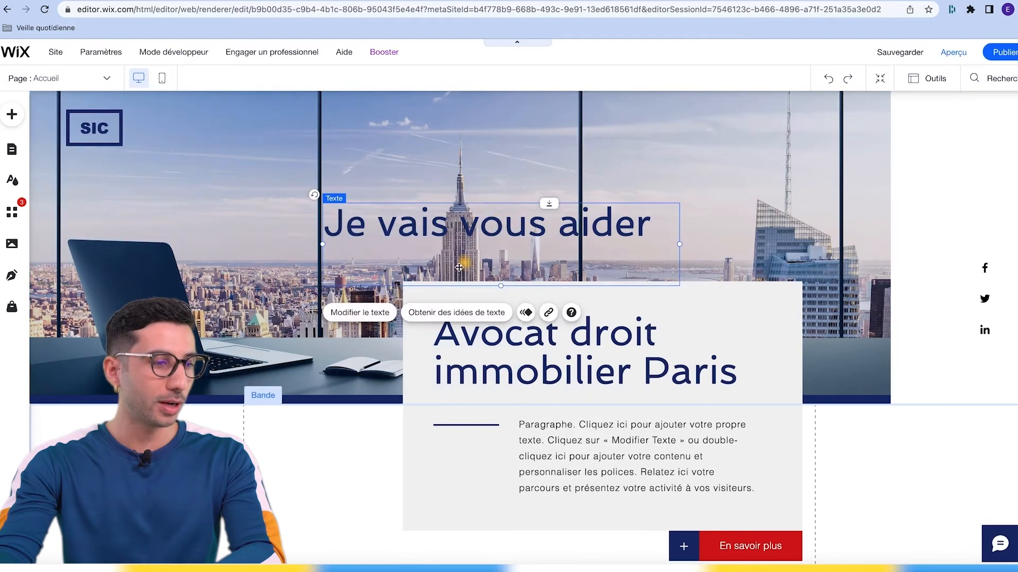
click(353, 314)
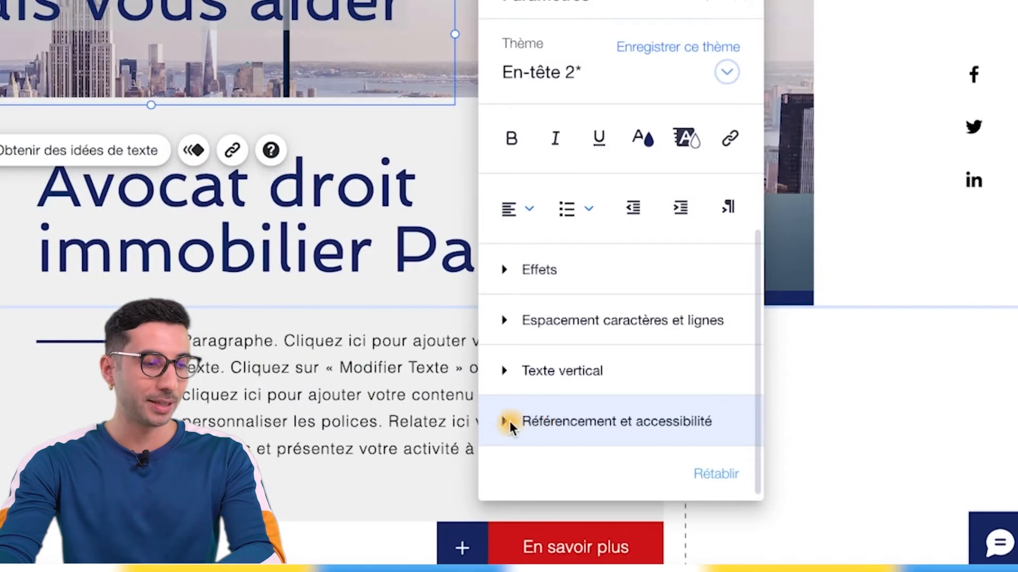
click(509, 421)
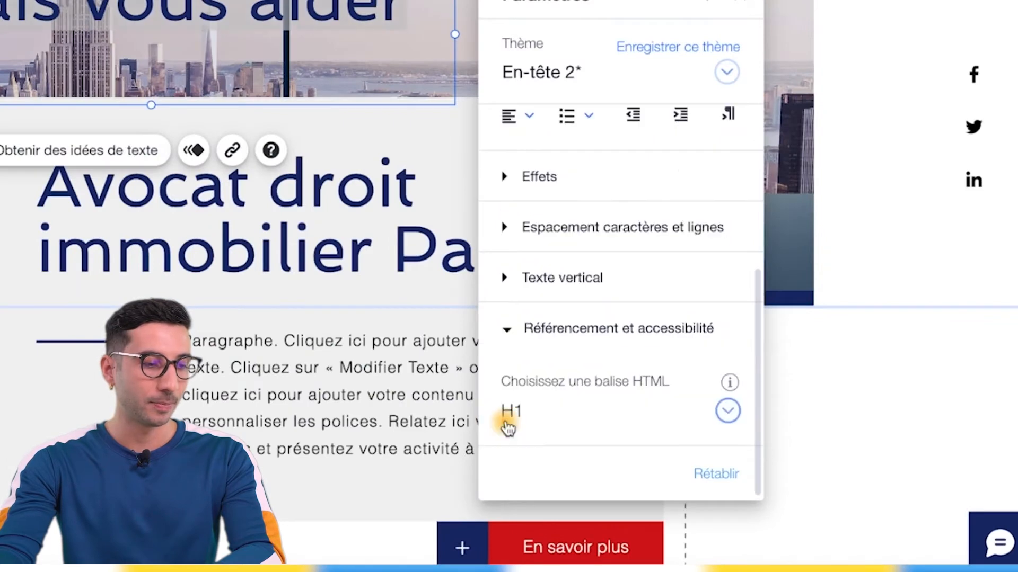
click(537, 412)
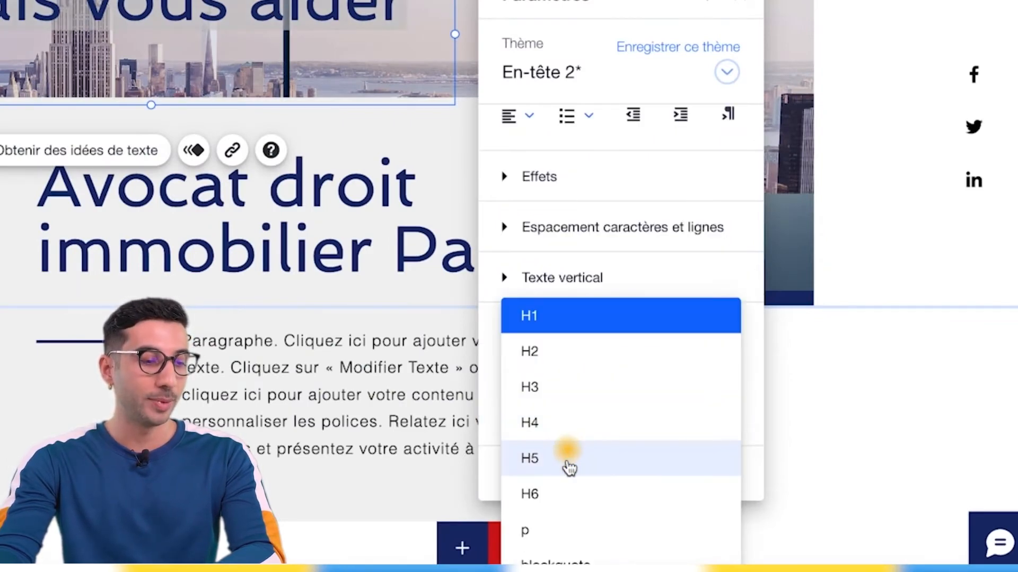
click(557, 526)
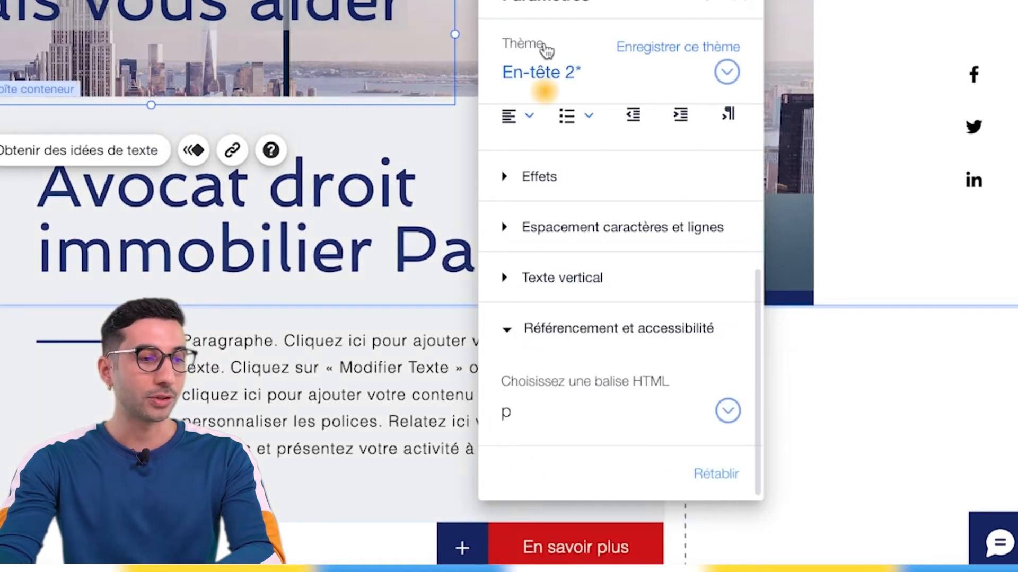
click(467, 53)
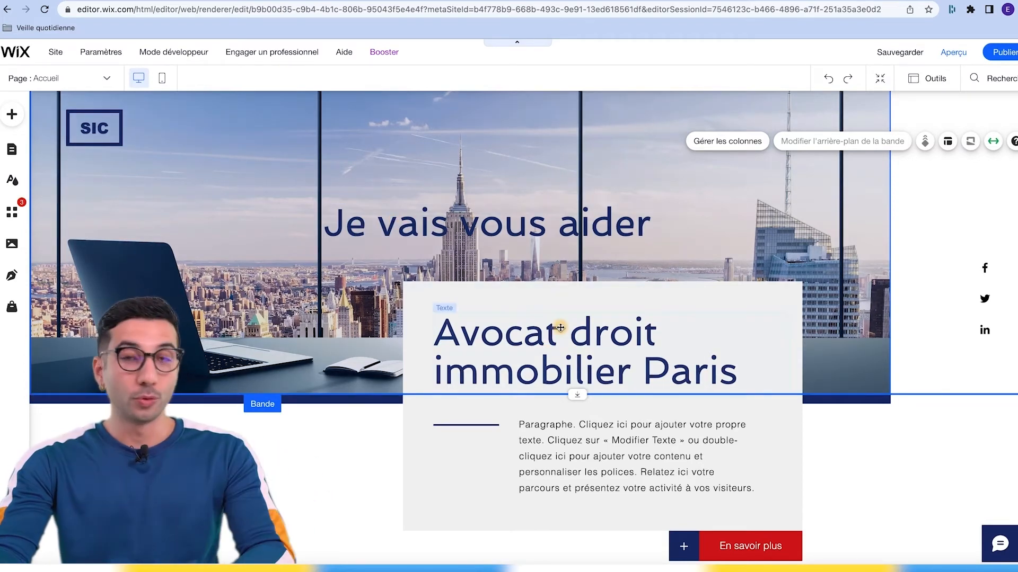
Check which HTML tag is assigned to the "Avocat droit immobilier Paris" title
click(532, 350)
click(527, 352)
scroll(901, 318, down, 3)
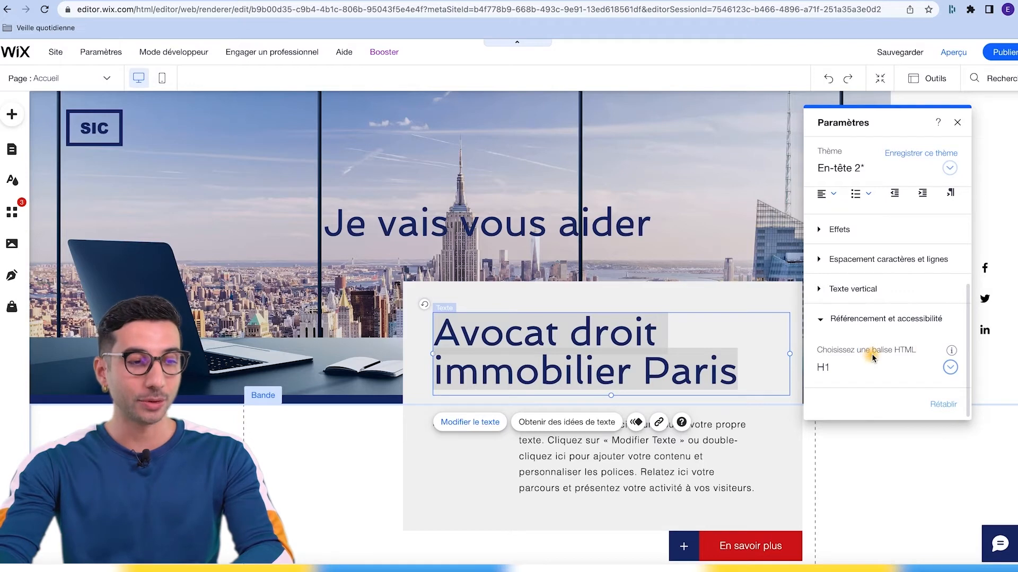
Check the HTML tag of the paragraph below the main title in its text settings
click(631, 471)
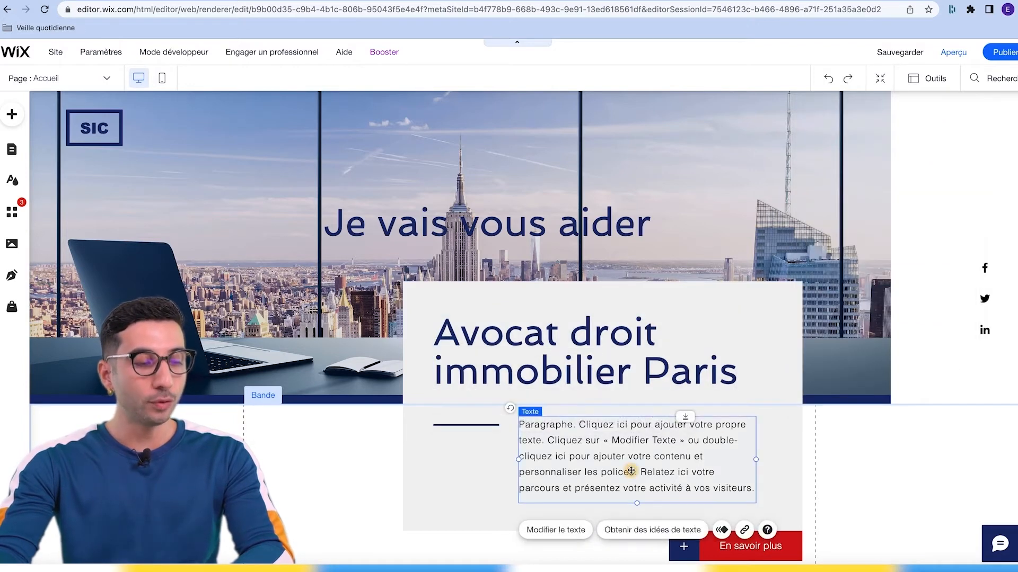
scroll(630, 471, down, 2)
scroll(631, 472, down, 4)
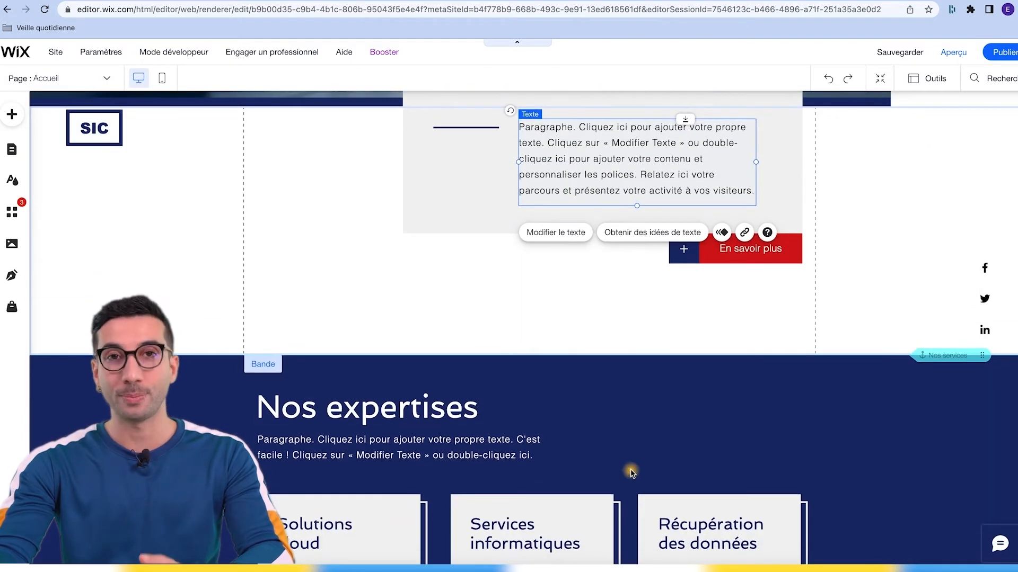
scroll(631, 471, up, 1)
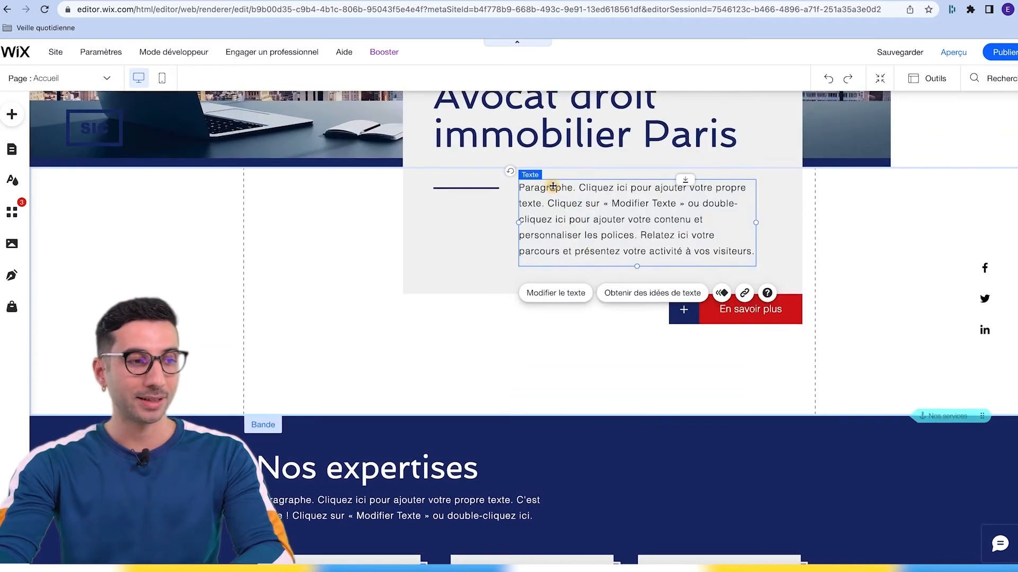
click(591, 226)
double_click(603, 223)
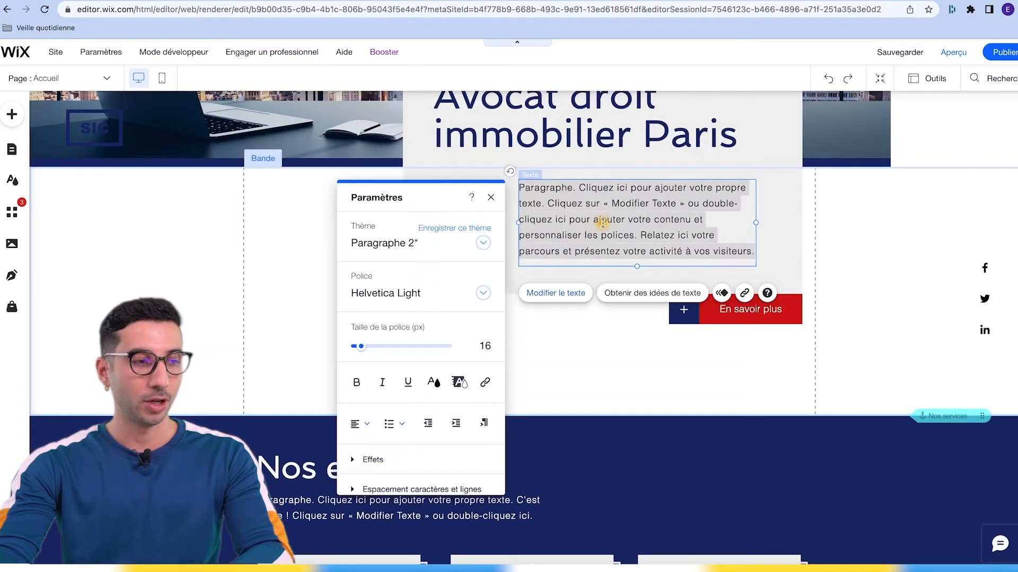
scroll(477, 345, down, 3)
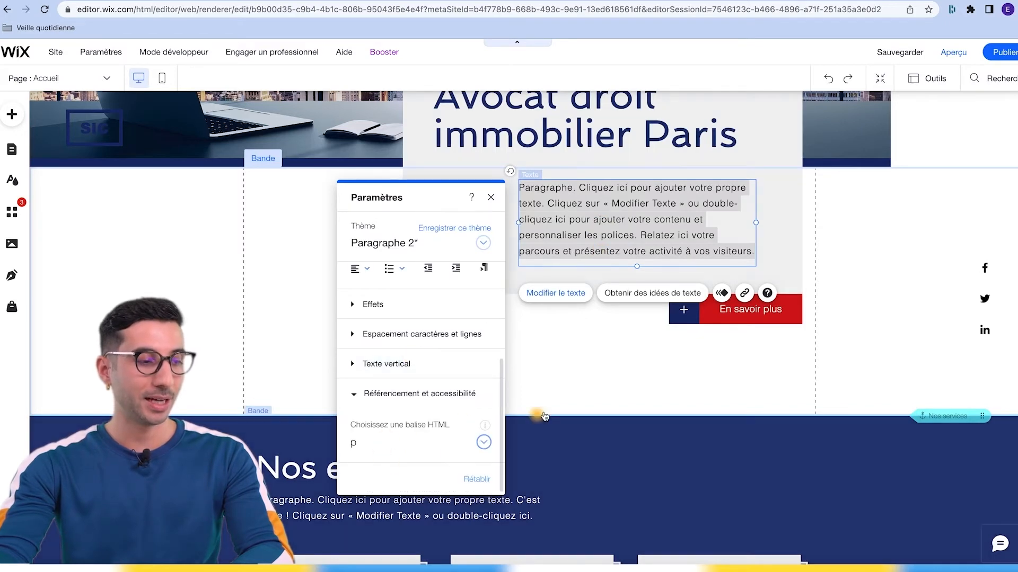
click(538, 414)
Choose H2 as the HTML tag for the "Nos expertises" heading
scroll(541, 412, down, 2)
click(510, 406)
click(439, 385)
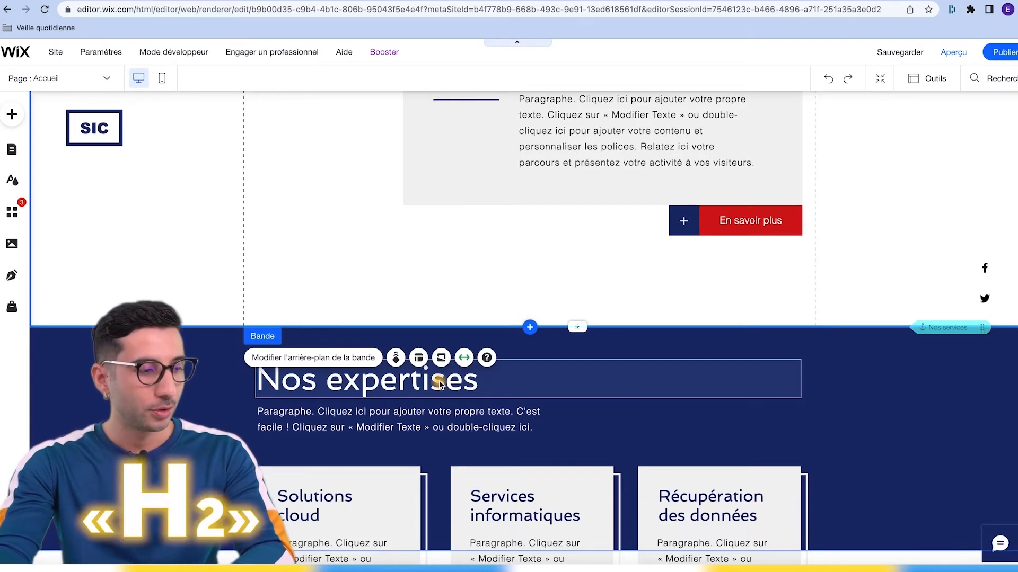
click(439, 384)
click(296, 425)
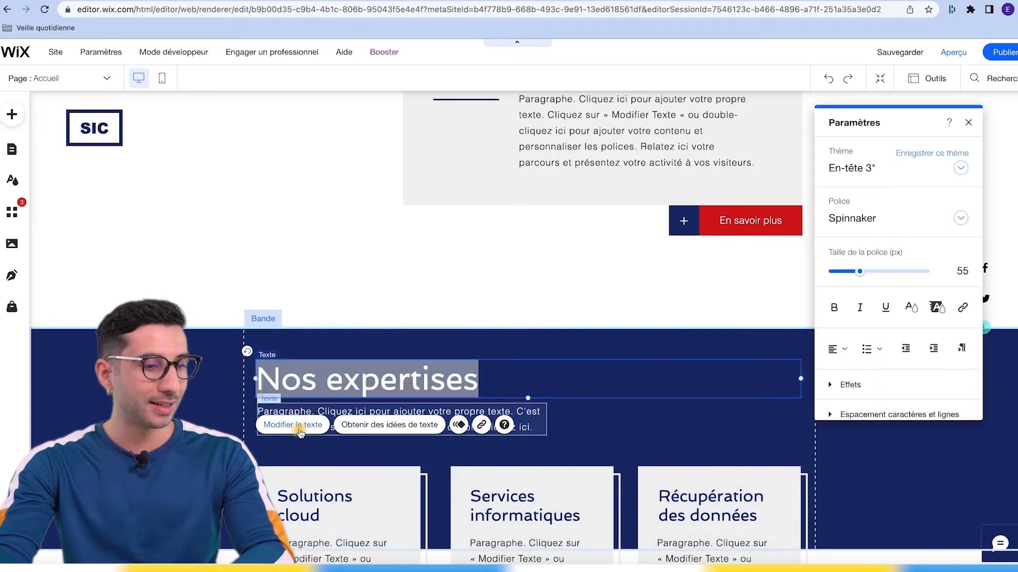
scroll(901, 366, down, 3)
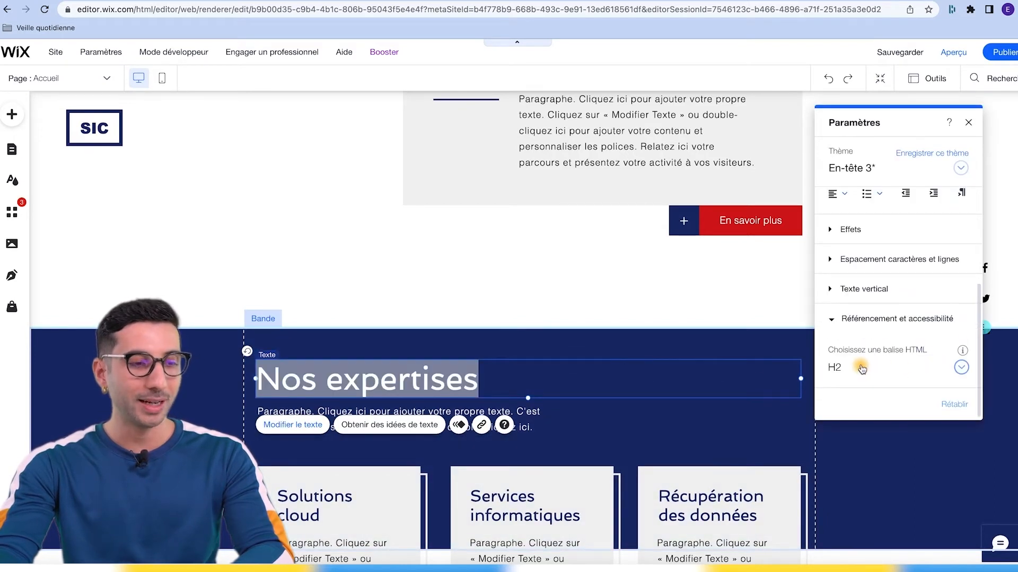
click(860, 369)
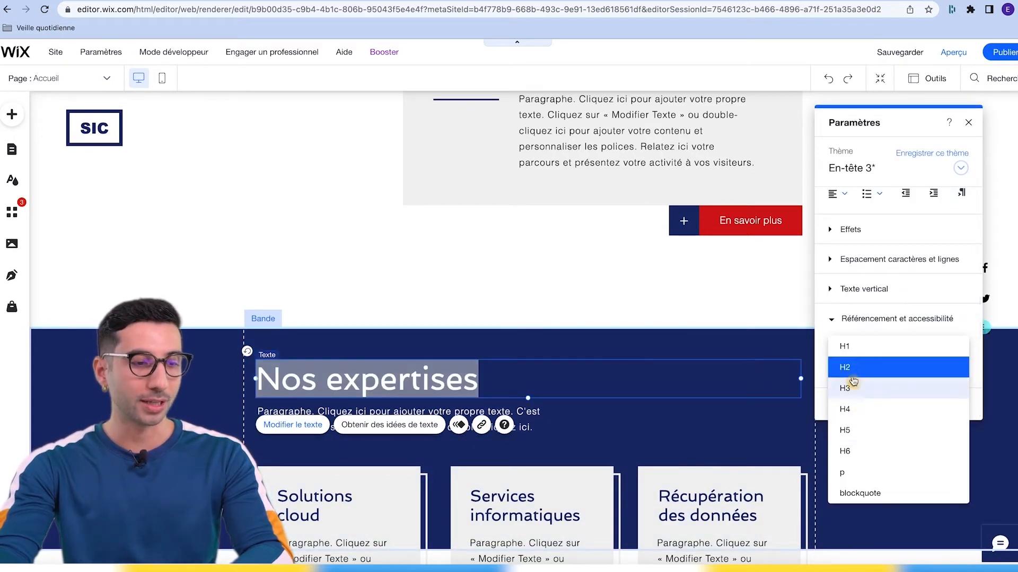
click(845, 368)
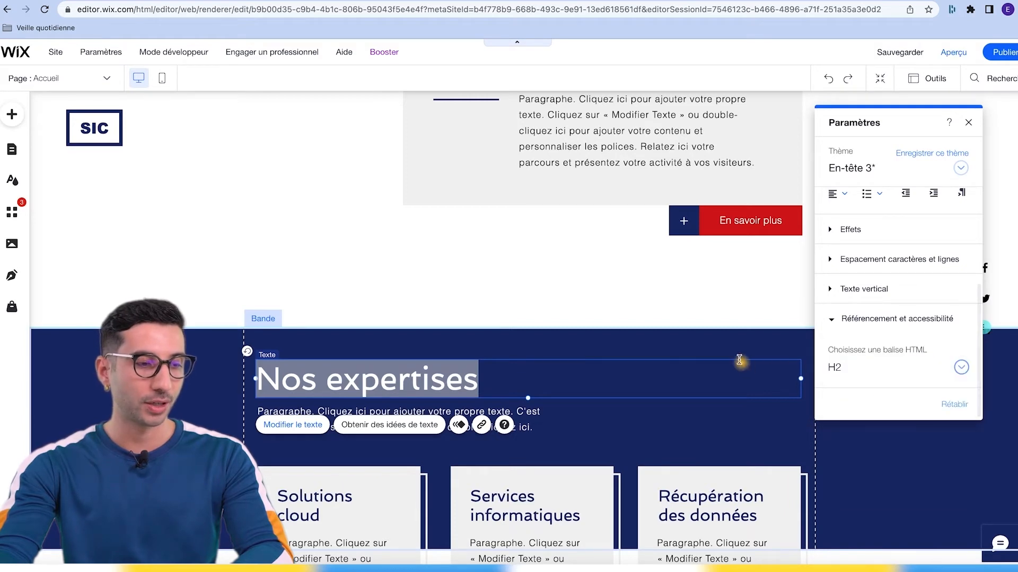
click(723, 344)
Check the HTML tag of the "Solutions cloud" card heading
scroll(723, 344, down, 3)
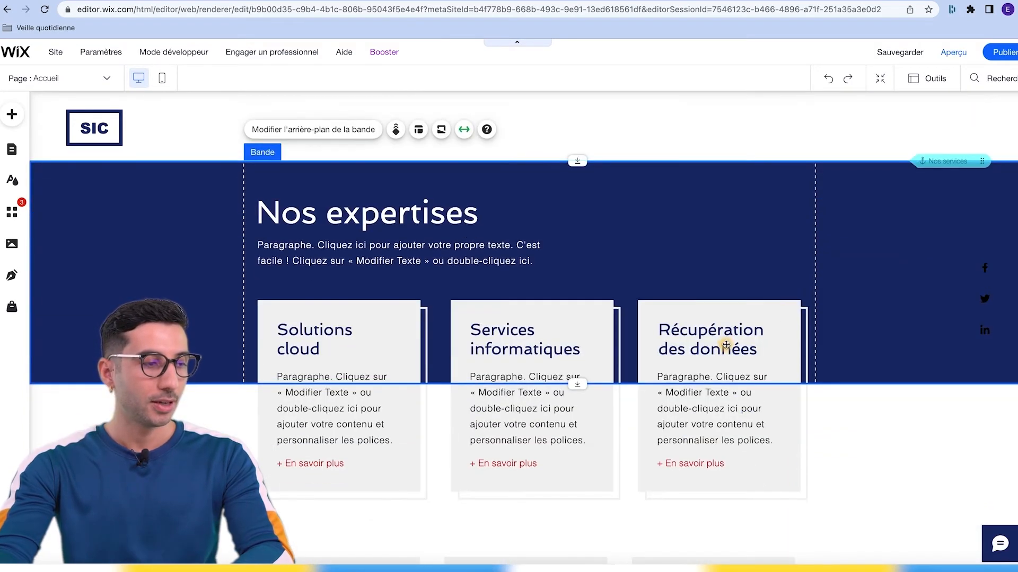
click(316, 332)
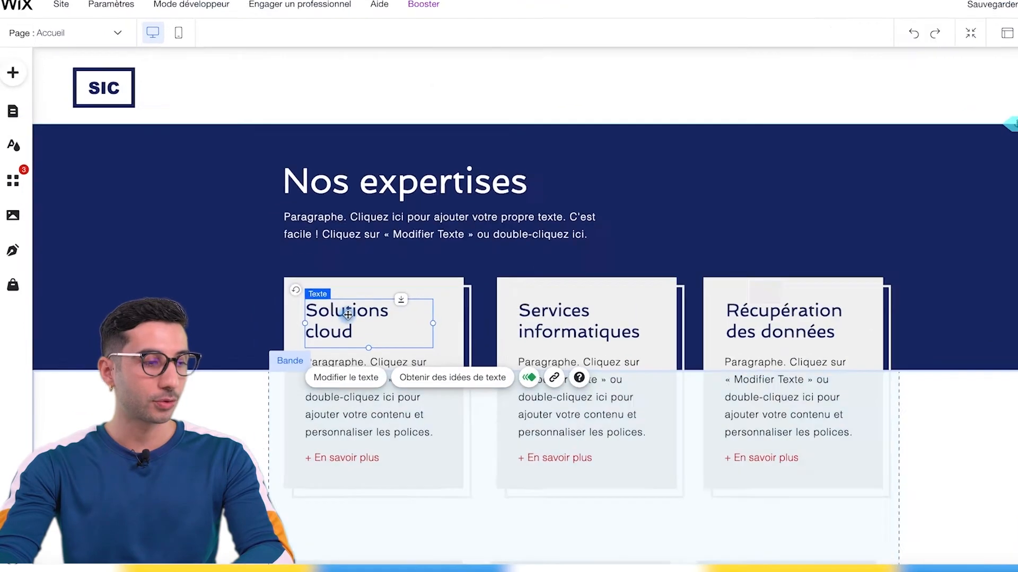
double_click(316, 332)
scroll(303, 220, down, 5)
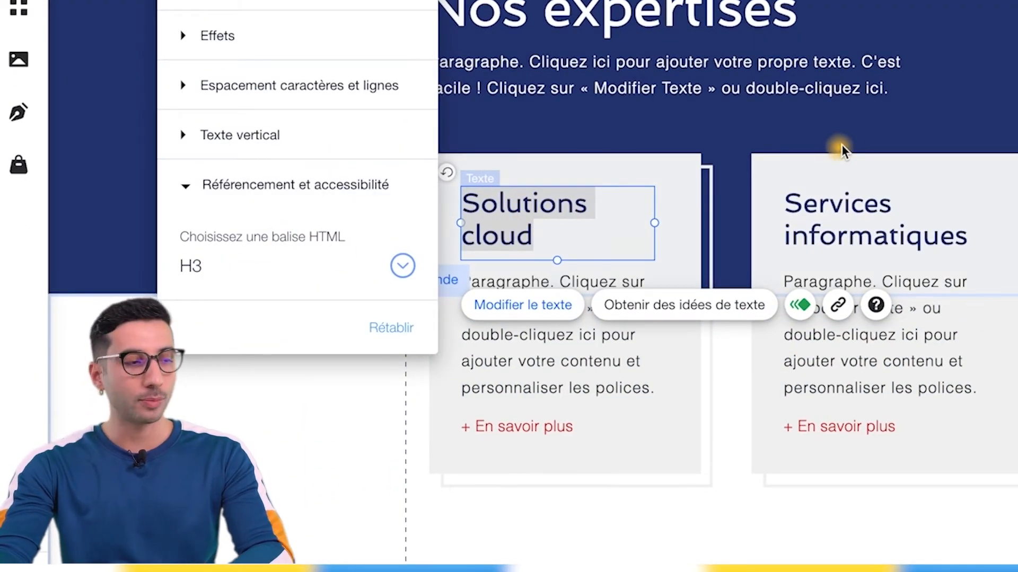
click(870, 139)
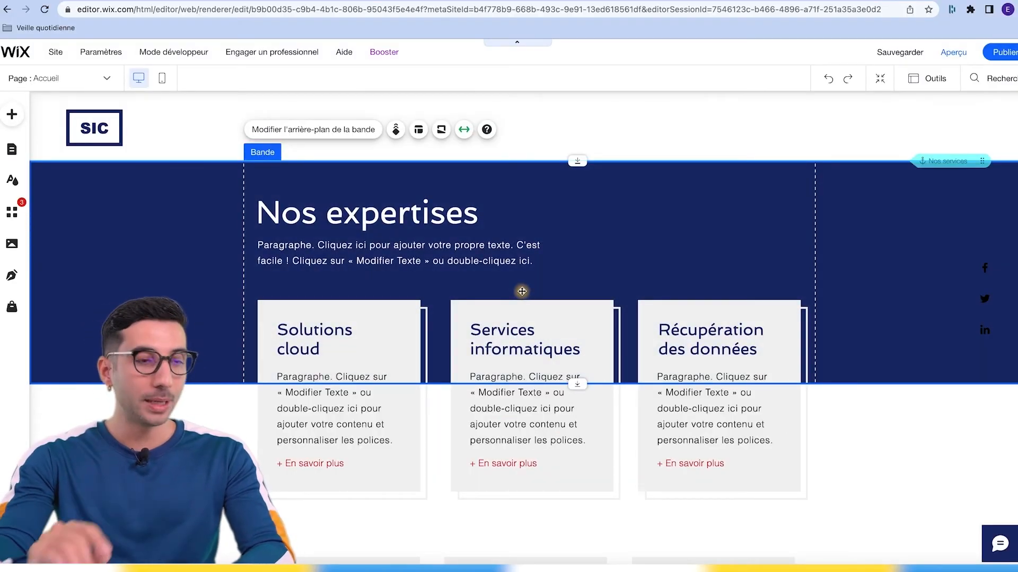
Check the HTML tags of the "Services informatiques" and "Récupération des données" card headings
click(524, 351)
click(507, 390)
scroll(371, 345, down, 3)
click(348, 371)
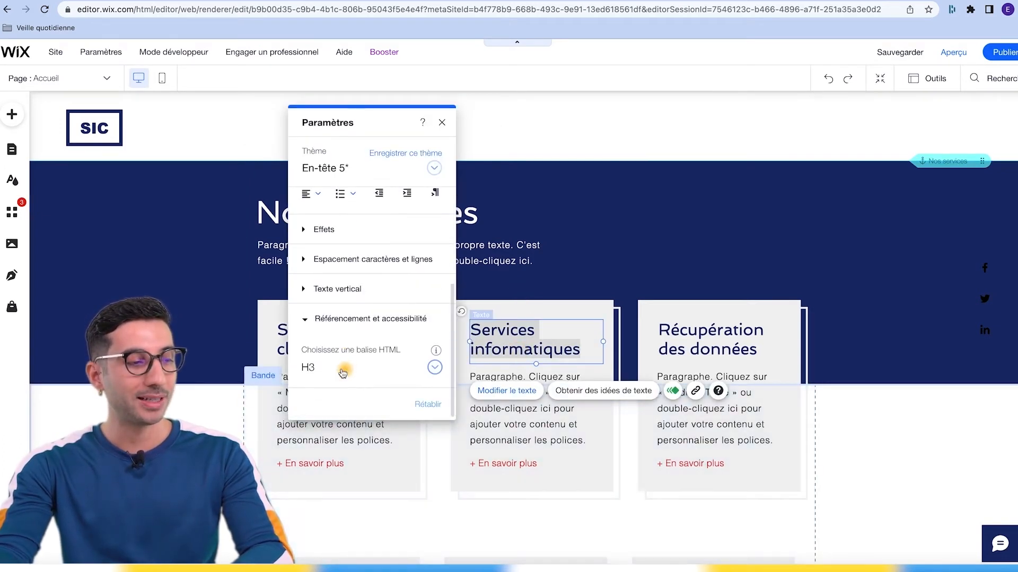
click(711, 333)
click(695, 391)
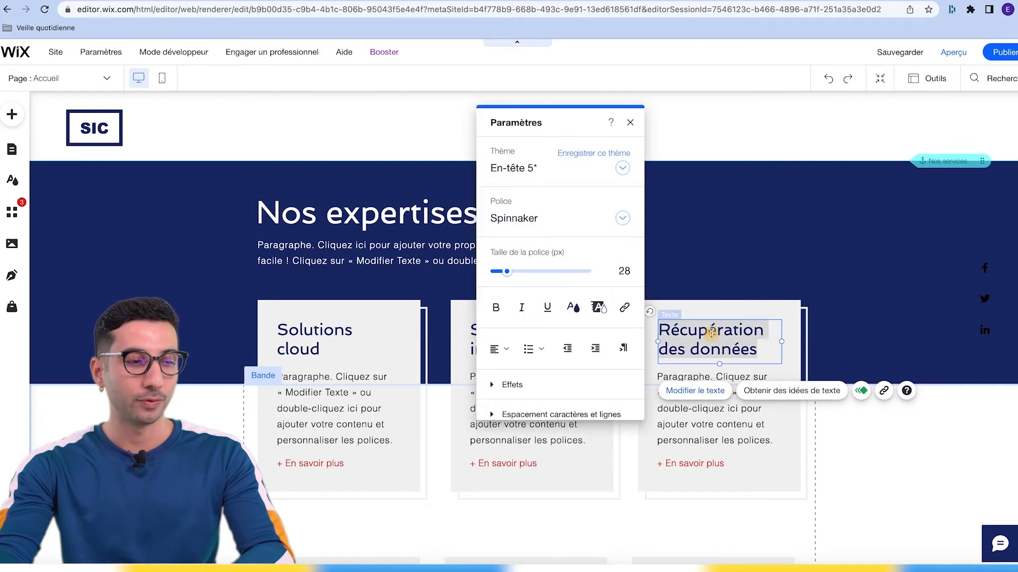
scroll(554, 352, down, 3)
click(776, 238)
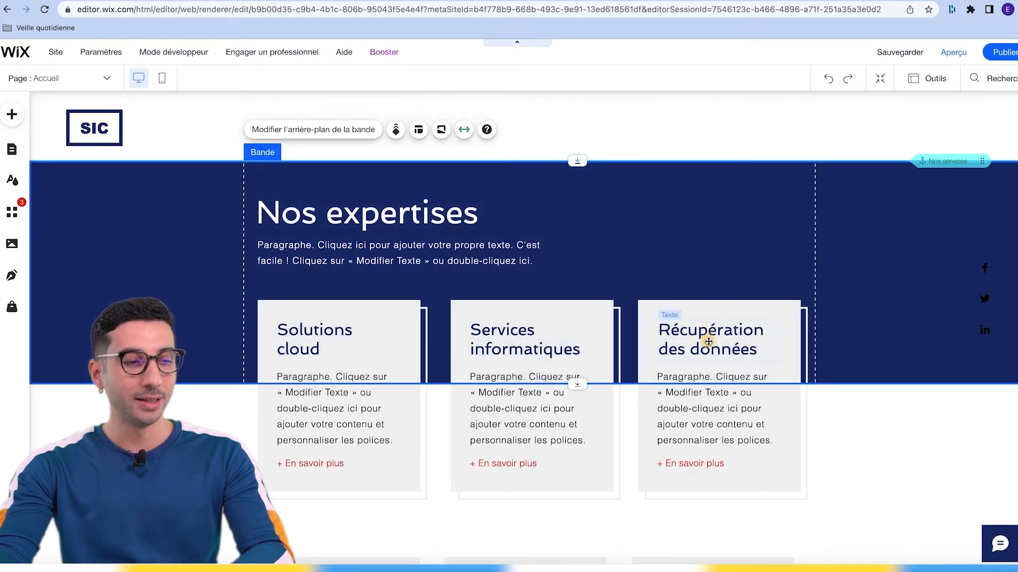
Replace the paragraph in the "Récupération des données" card with "Manuelles" and "Automatiques" on separate lines
click(711, 410)
double_click(711, 410)
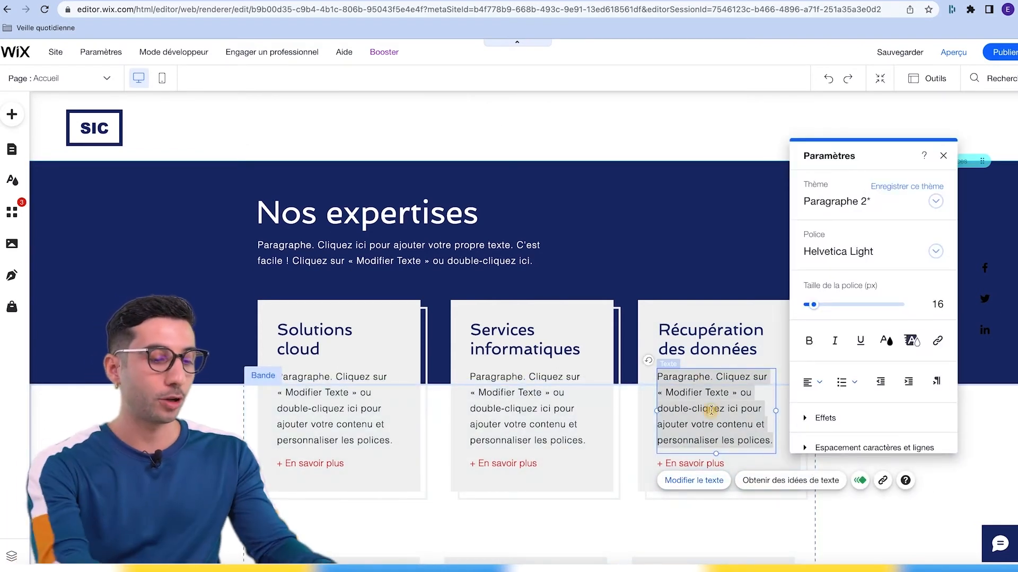
text(Manuelles)
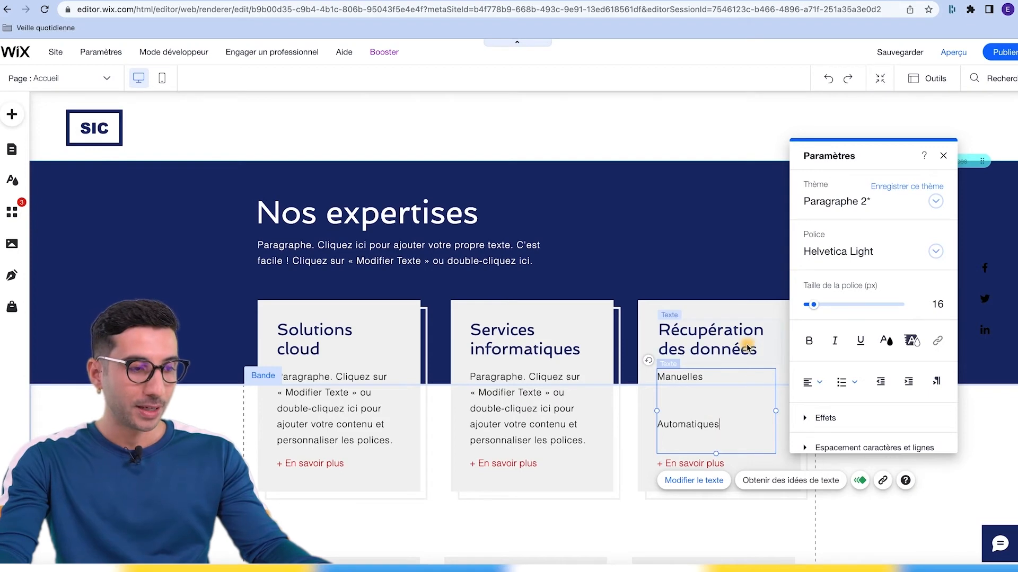
click(722, 374)
click(726, 328)
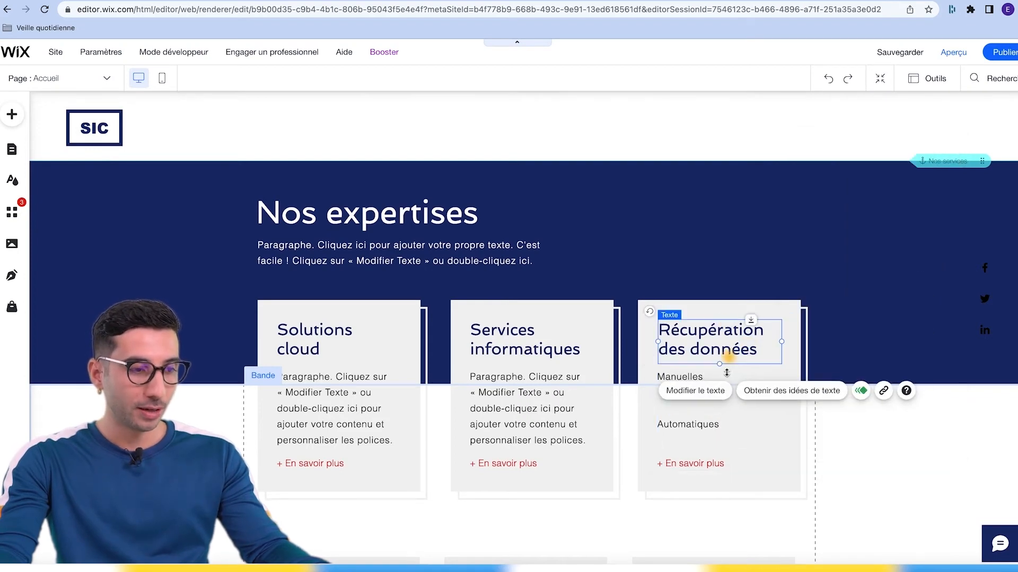
Set the HTML tag of the "Manuelles" and "Automatiques" text in the "Récupération des données" card to H4
click(710, 427)
double_click(710, 426)
click(703, 390)
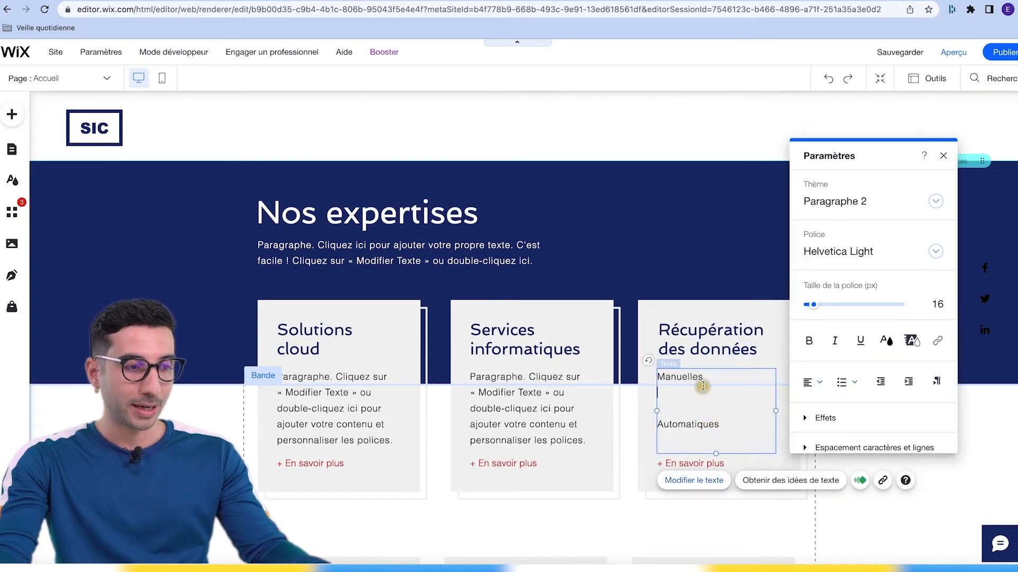
drag(703, 378, 642, 377)
scroll(850, 382, down, 3)
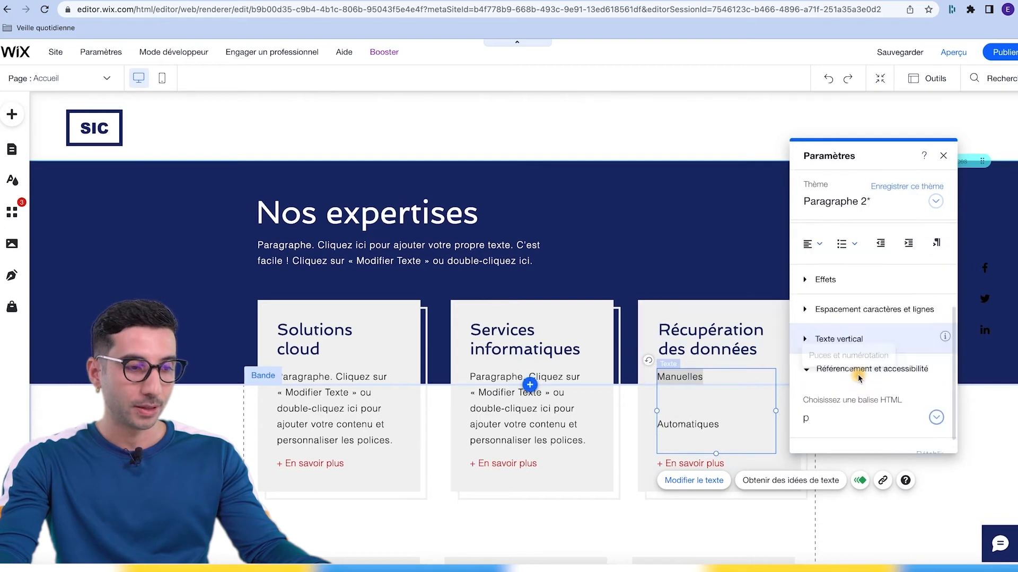
click(838, 403)
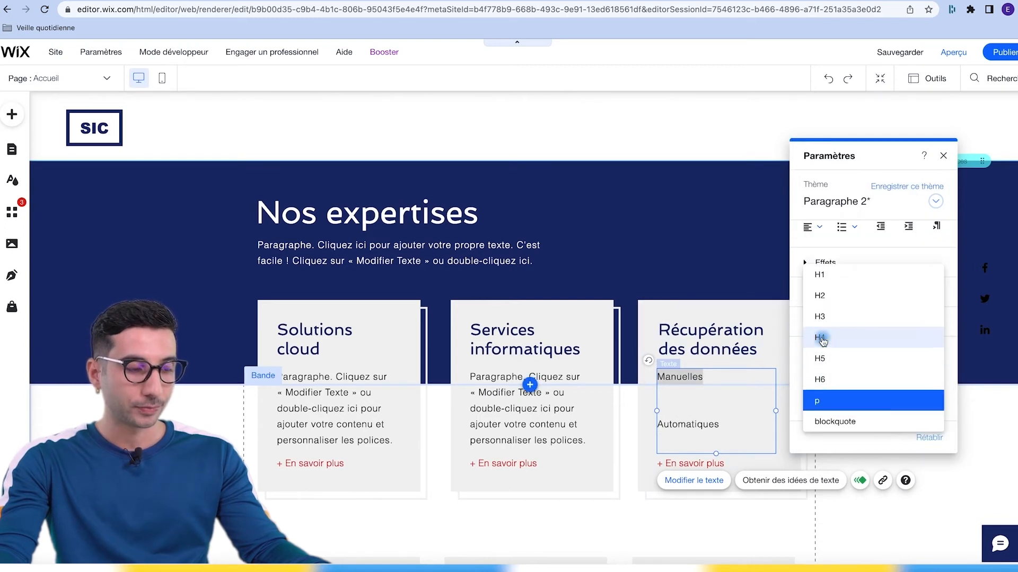
click(820, 336)
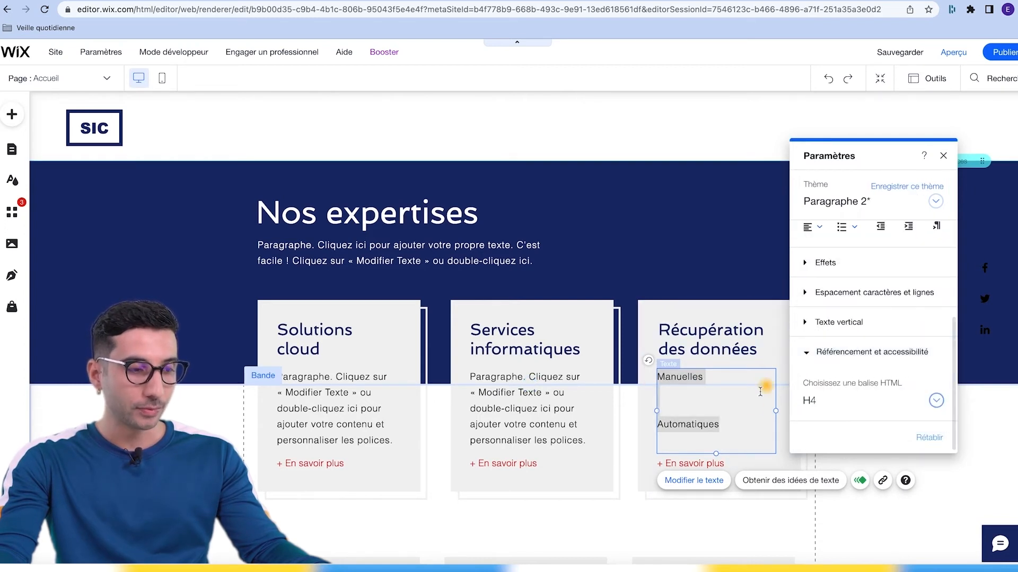
click(635, 409)
click(696, 414)
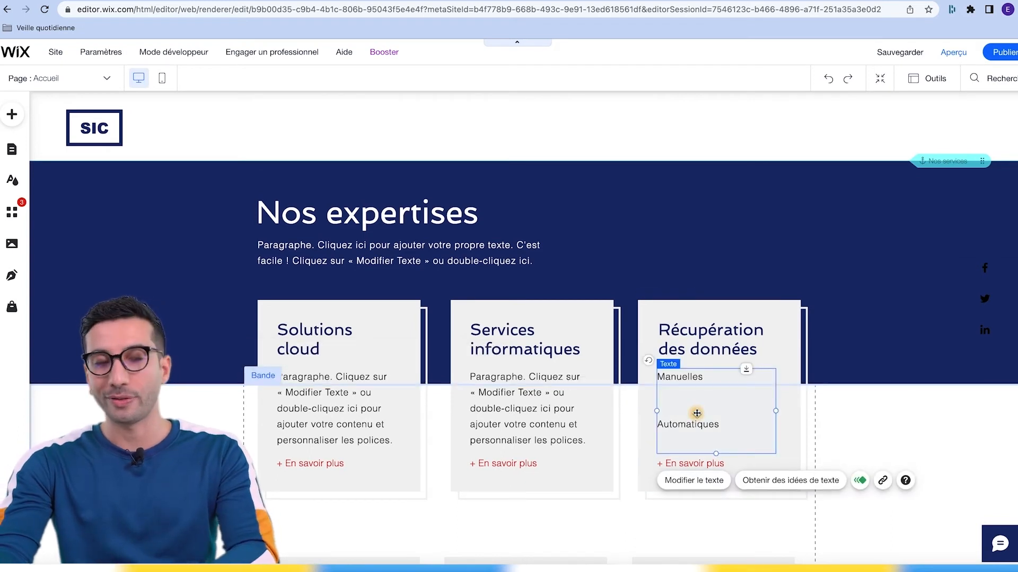
drag(686, 393, 710, 409)
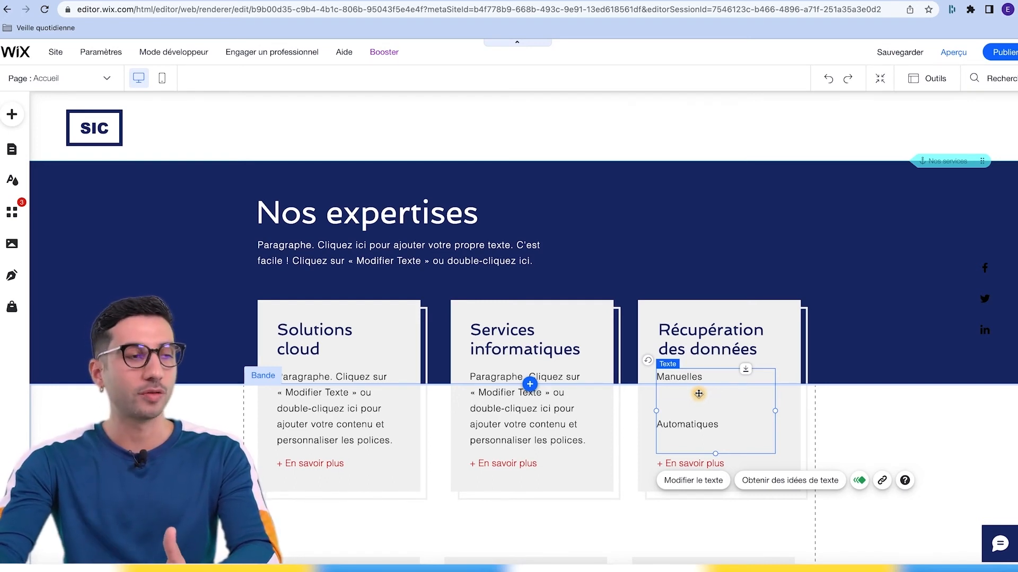
Examine the page's remaining sections through "En savoir plus sur nous." and the main heading "Avocat droit immobilier Paris"
scroll(699, 393, down, 14)
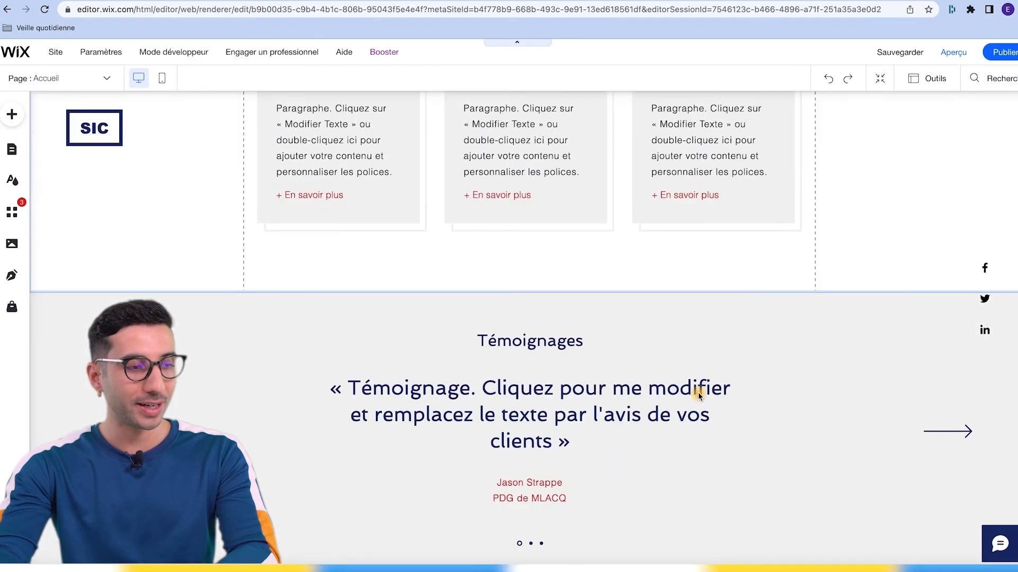
scroll(698, 396, down, 10)
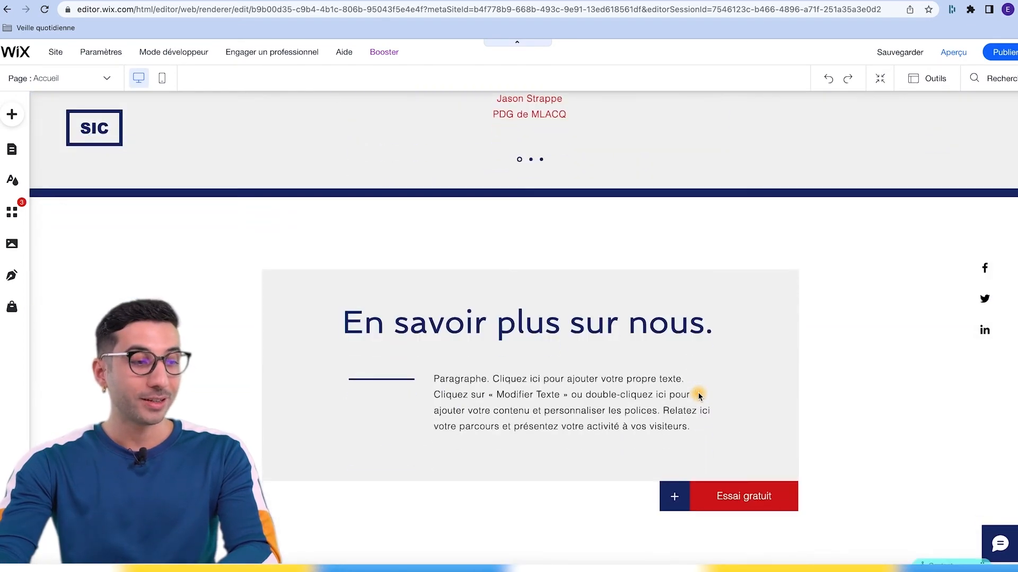
scroll(808, 378, up, 1)
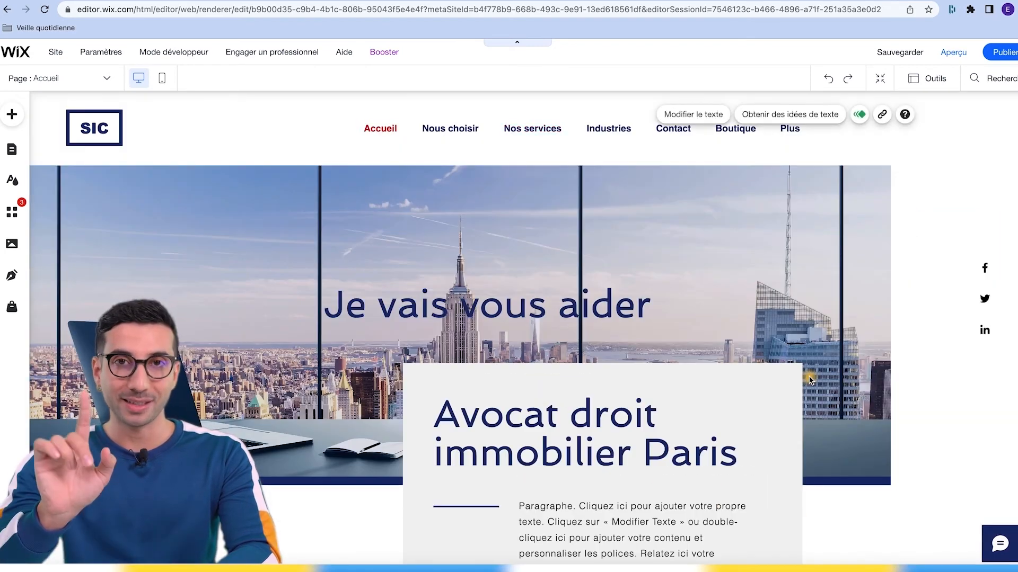
click(618, 417)
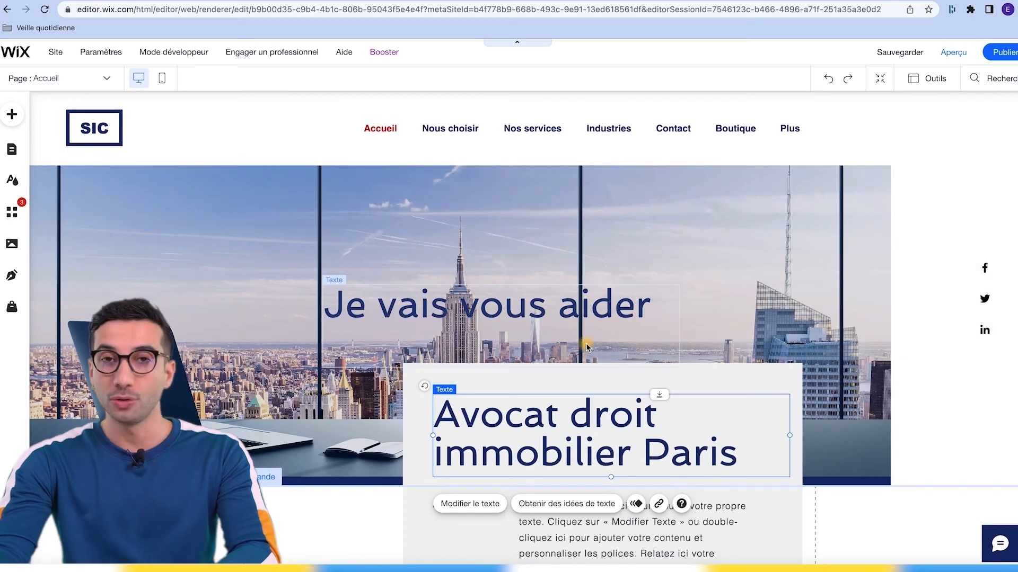
Examine the extent of the page header and of the footer containing the "Contactez-nous" form
click(315, 124)
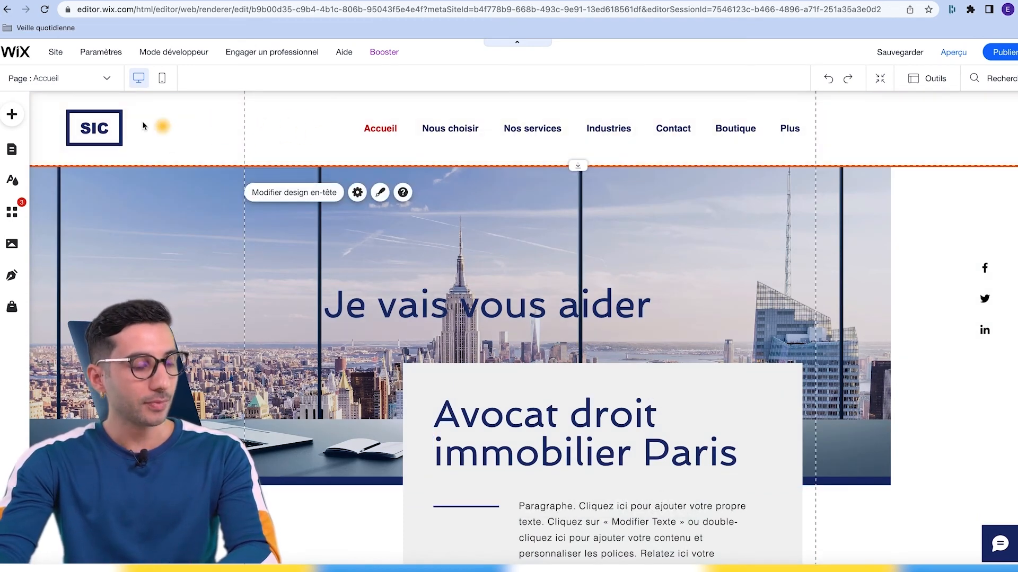
scroll(893, 175, down, 15)
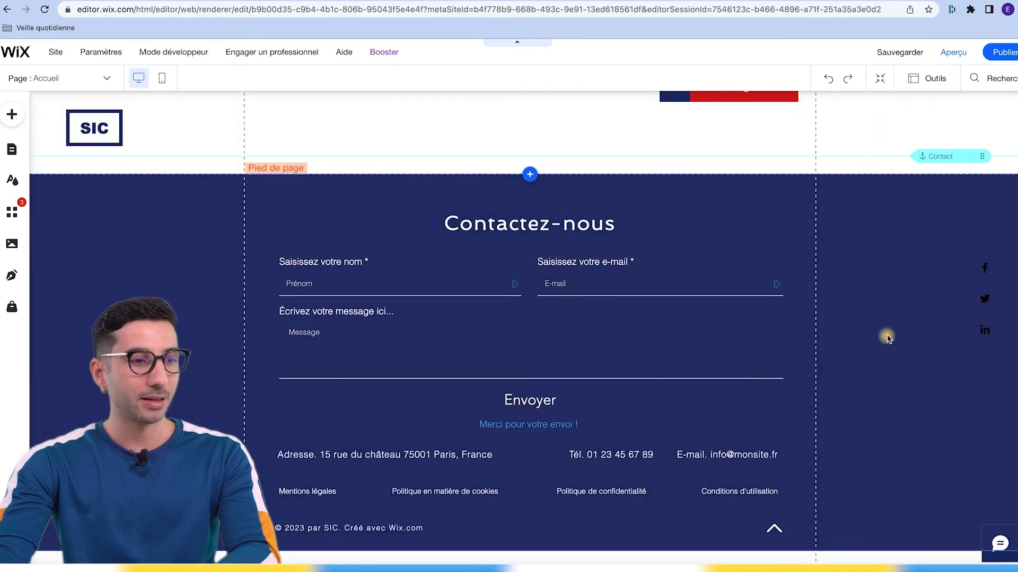
click(870, 297)
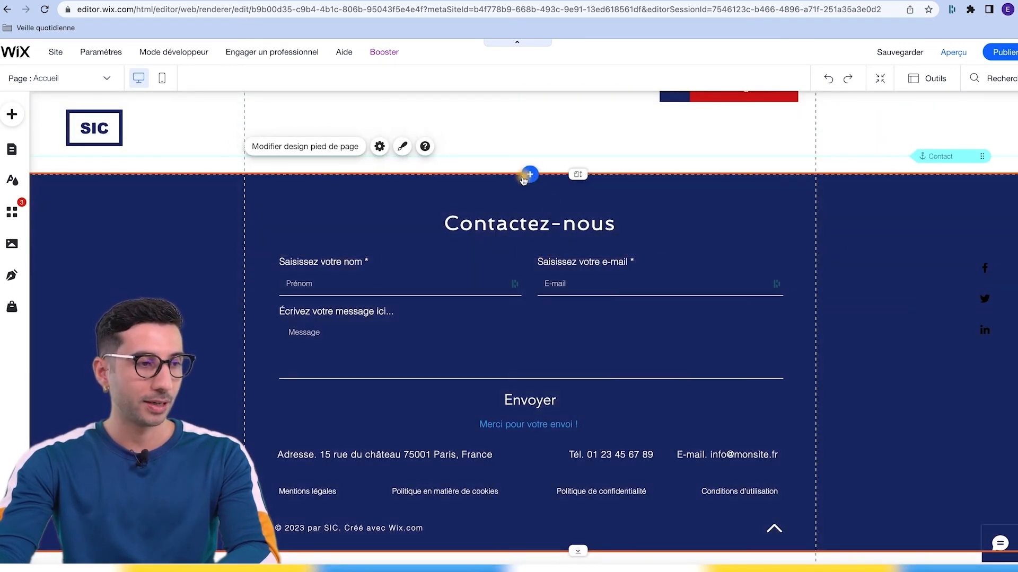
scroll(800, 345, up, 15)
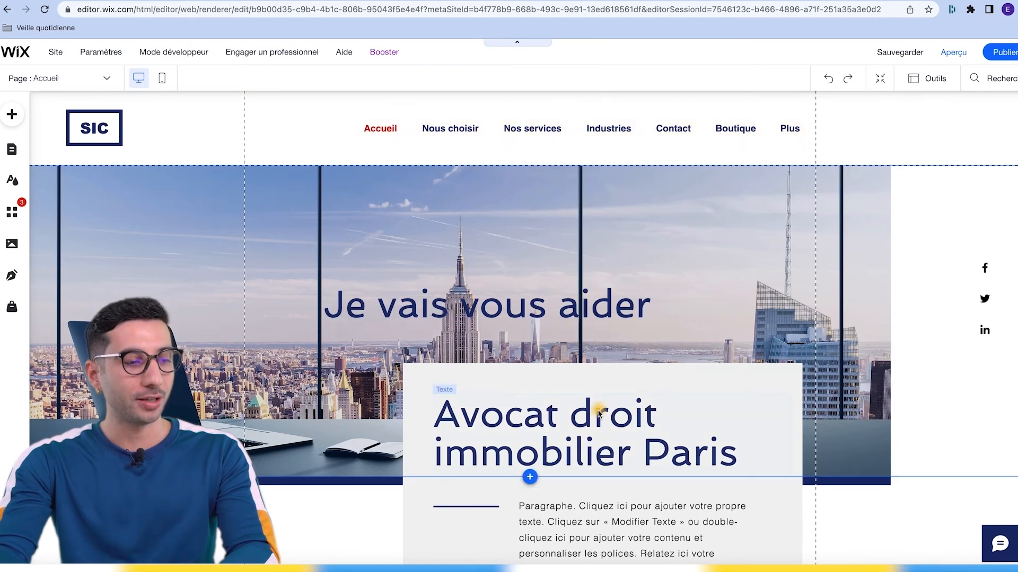
Move the "Avocat droit immobilier Paris" heading into the page header and widen its text box to fit on one line
click(602, 432)
drag(602, 431, 578, 368)
drag(442, 158, 413, 132)
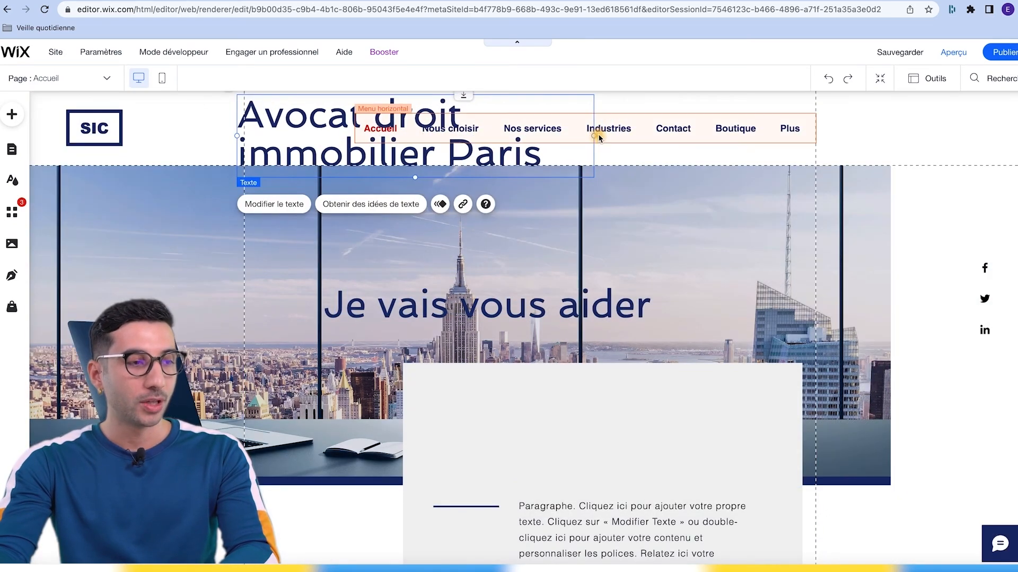
drag(594, 135, 808, 120)
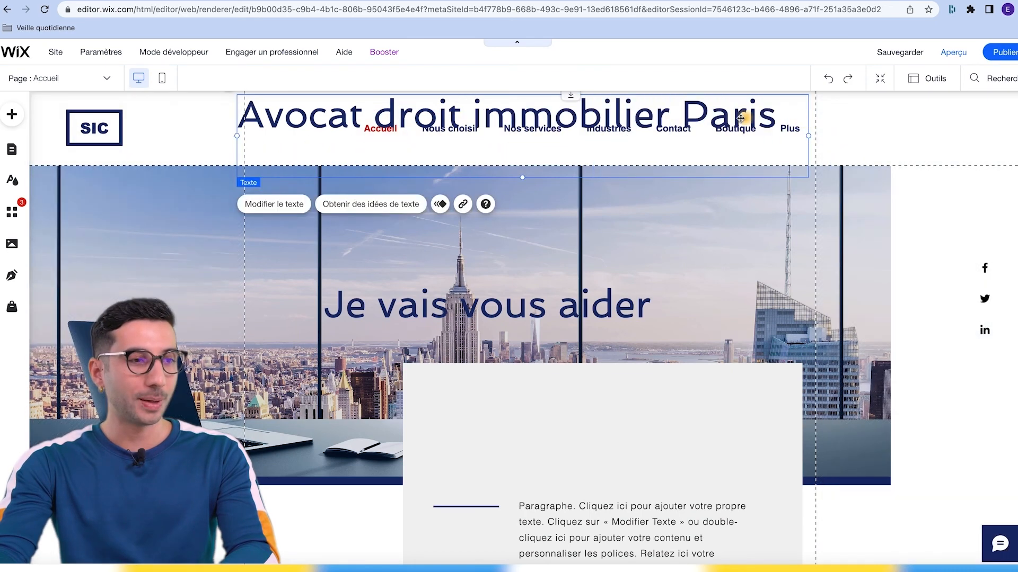
drag(732, 120, 730, 128)
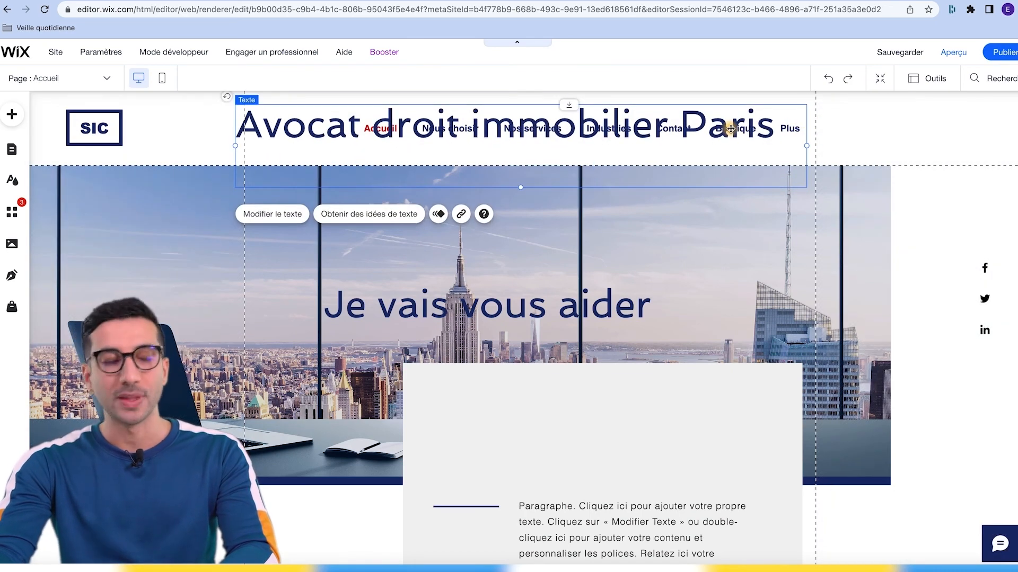
Undo the moves and the widening of the "Avocat droit immobilier Paris" heading
click(826, 81)
click(825, 81)
click(826, 81)
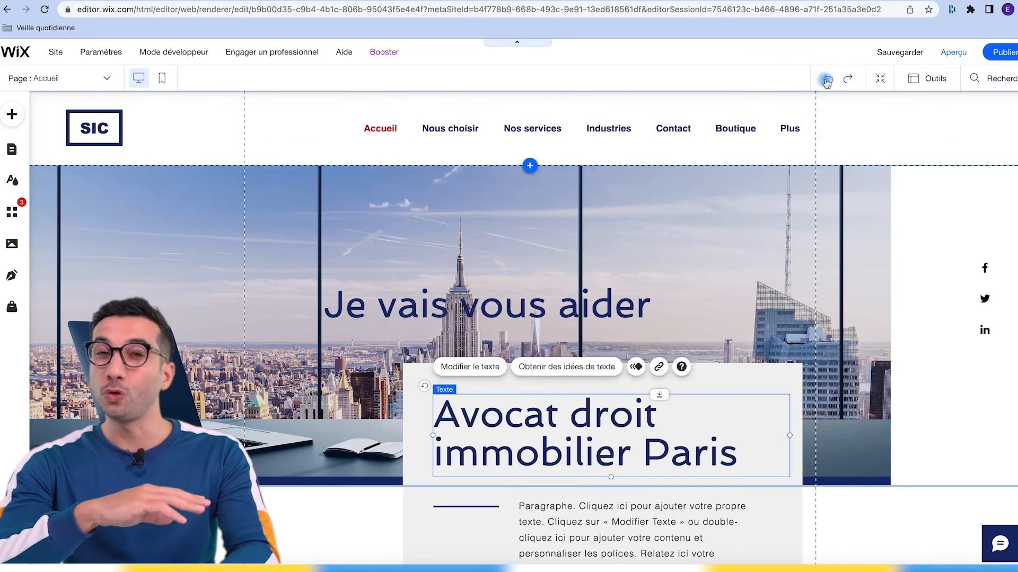